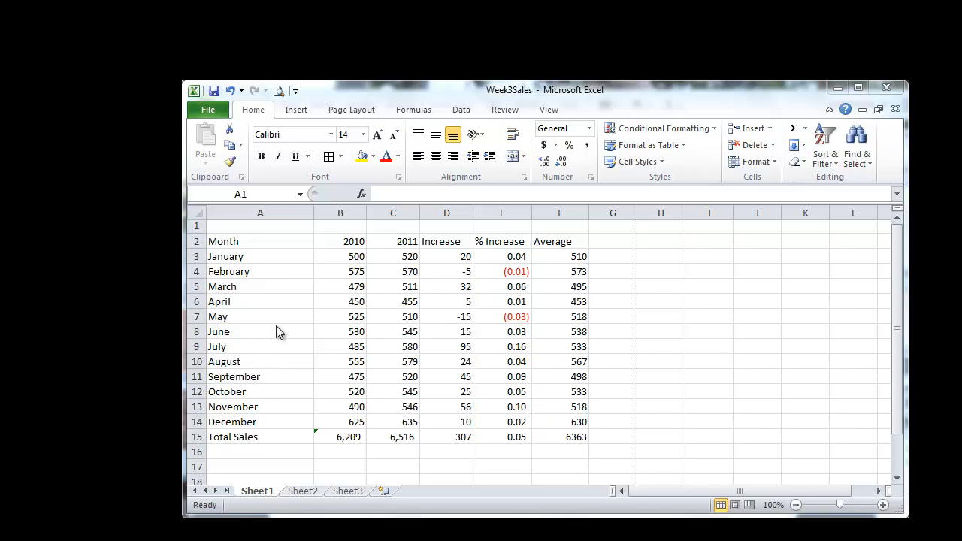
- Enter the title "Widget Sales Report" in cell A1
left_click(251, 227)
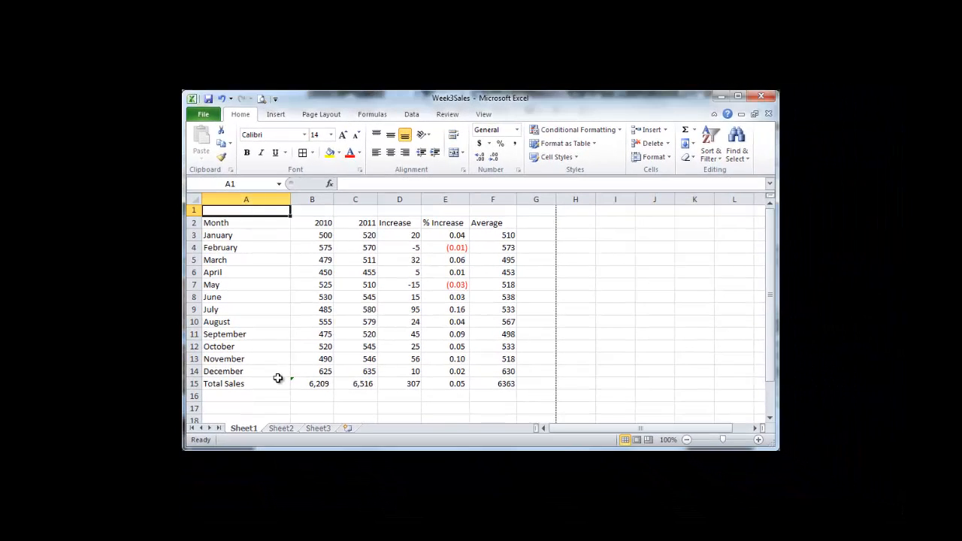
type("W")
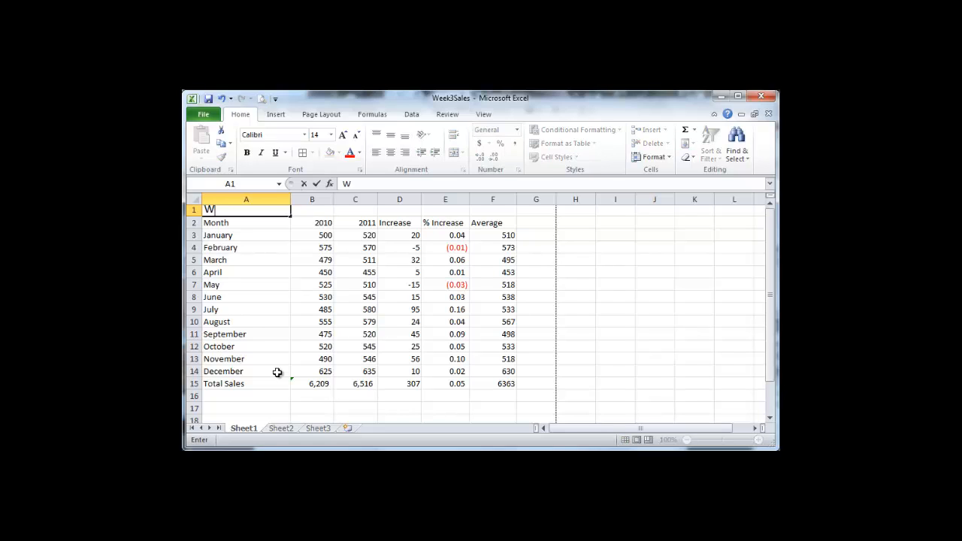
type("idget")
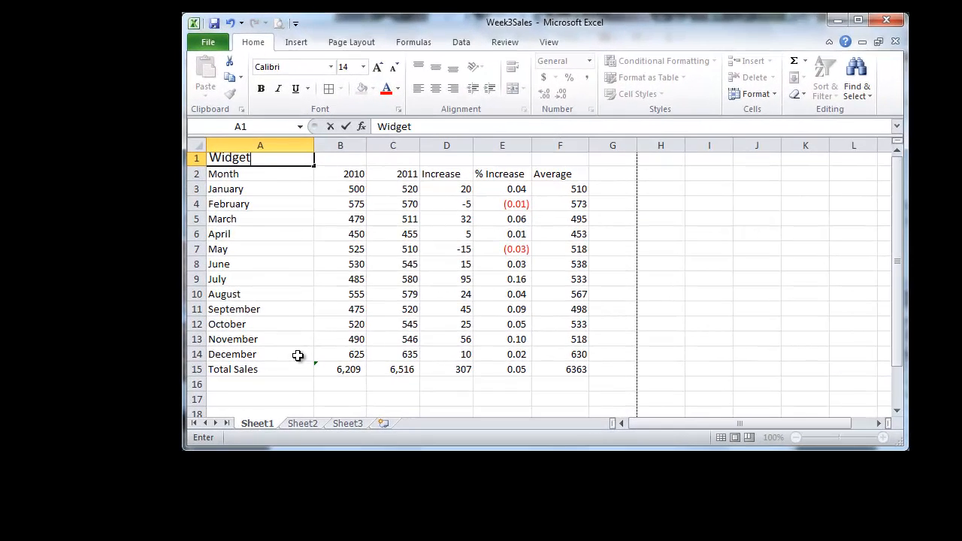
type(" Sales Rpo")
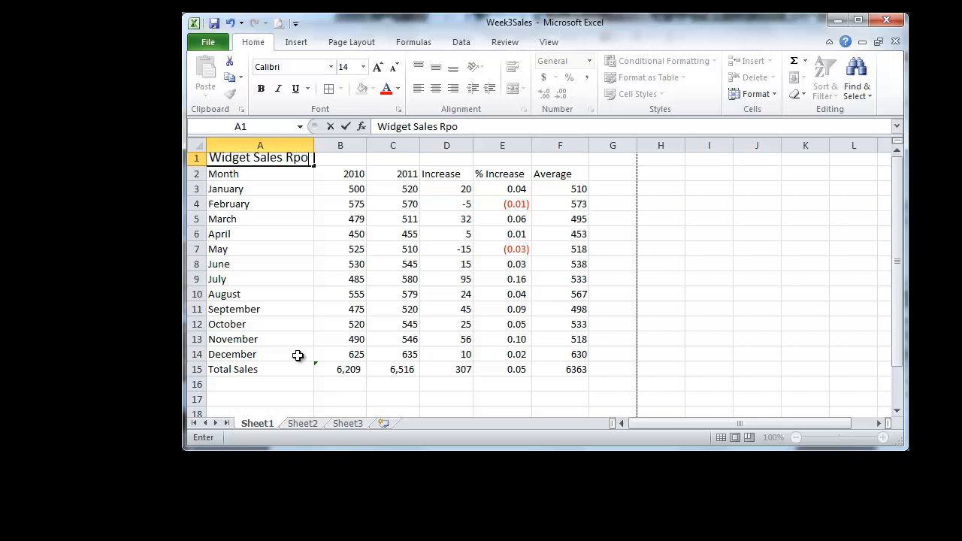
key("BackSpace")
key("BackSpace")
key("Return")
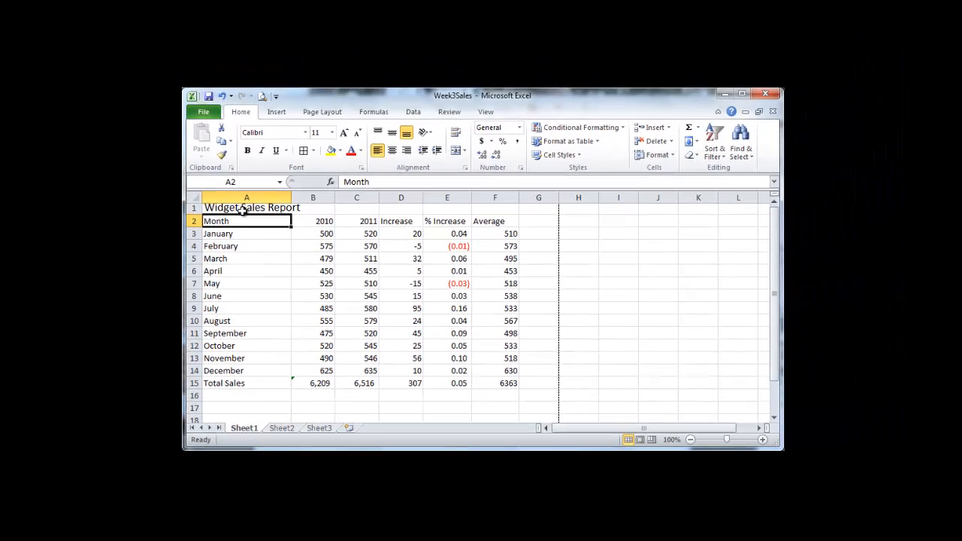
- Increase the height of row 1 to about double and make the title in A1 bold
left_click(256, 157)
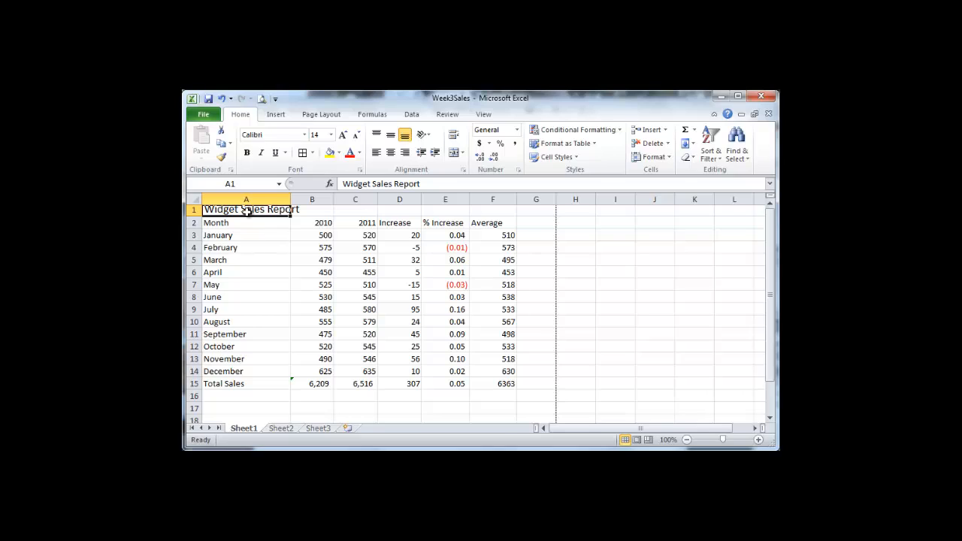
left_click(313, 213)
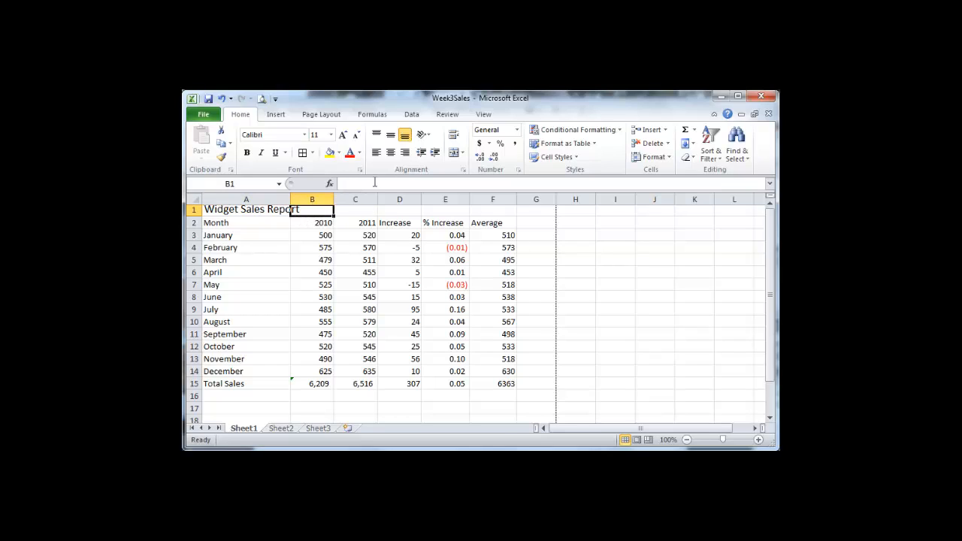
left_click(246, 210)
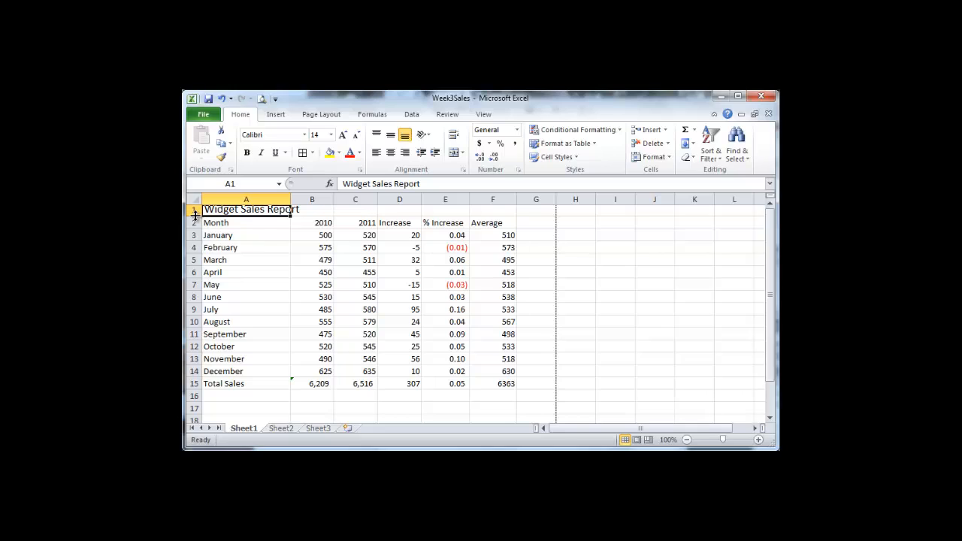
left_click_drag(196, 214, 193, 226)
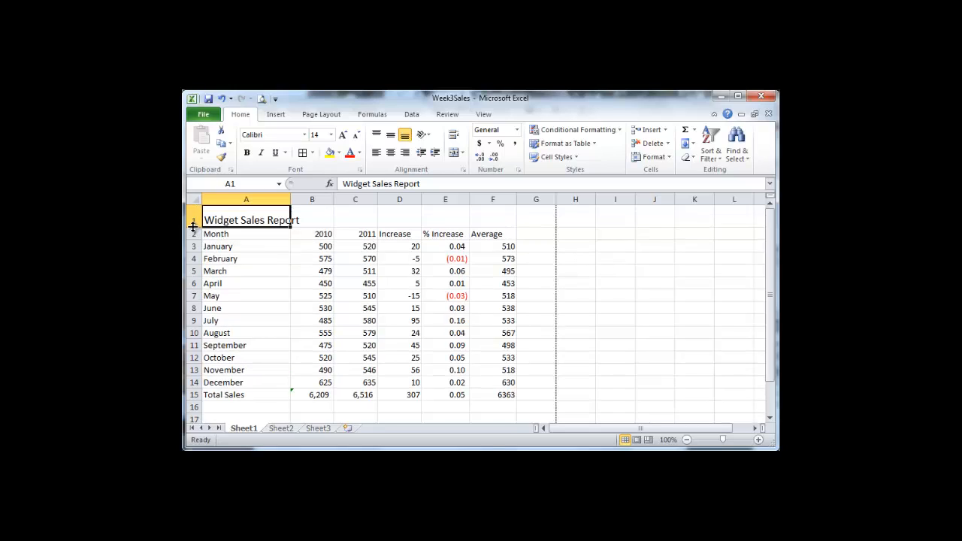
left_click(247, 153)
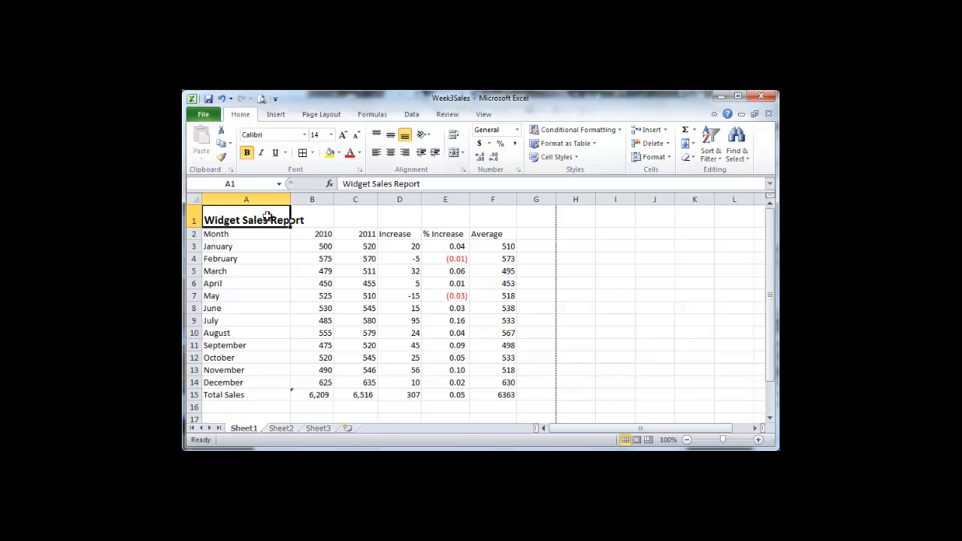
- Merge and center the title across A1:F1 and align it vertically to the middle of the cell
left_click(376, 153)
left_click(390, 154)
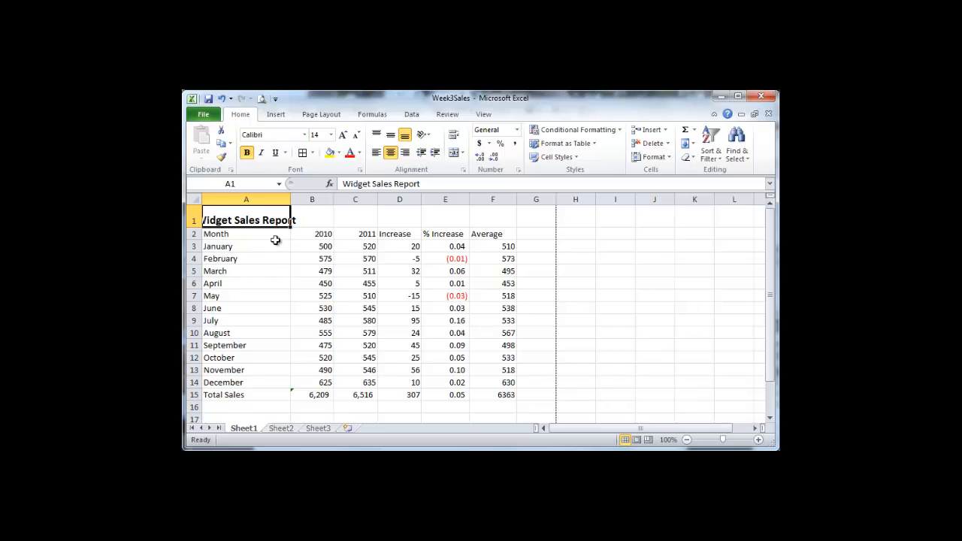
left_click_drag(237, 219, 491, 222)
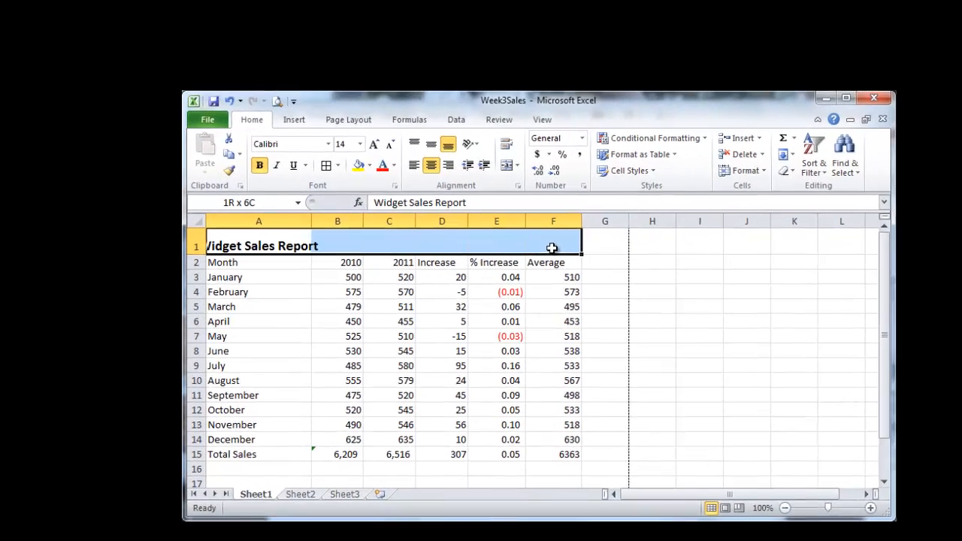
left_click_drag(552, 248, 555, 248)
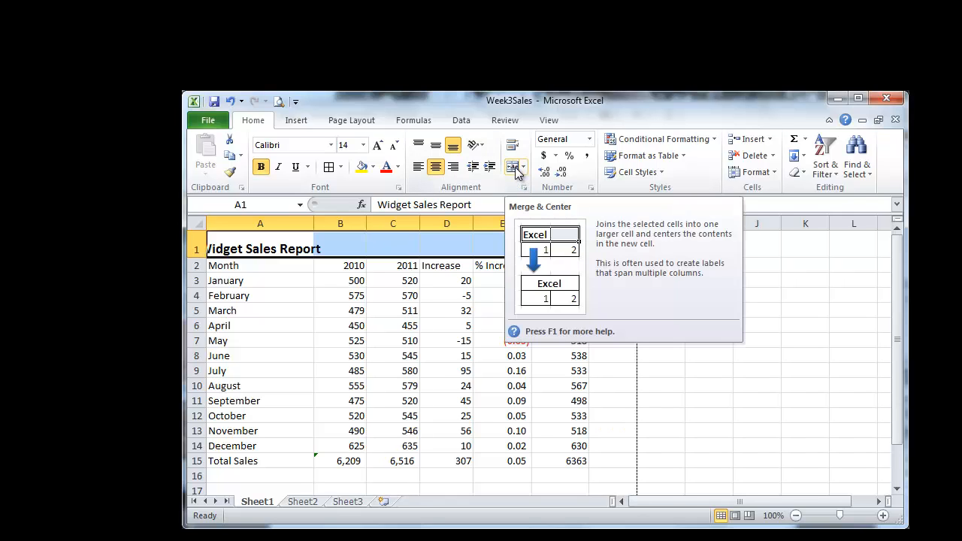
left_click(516, 169)
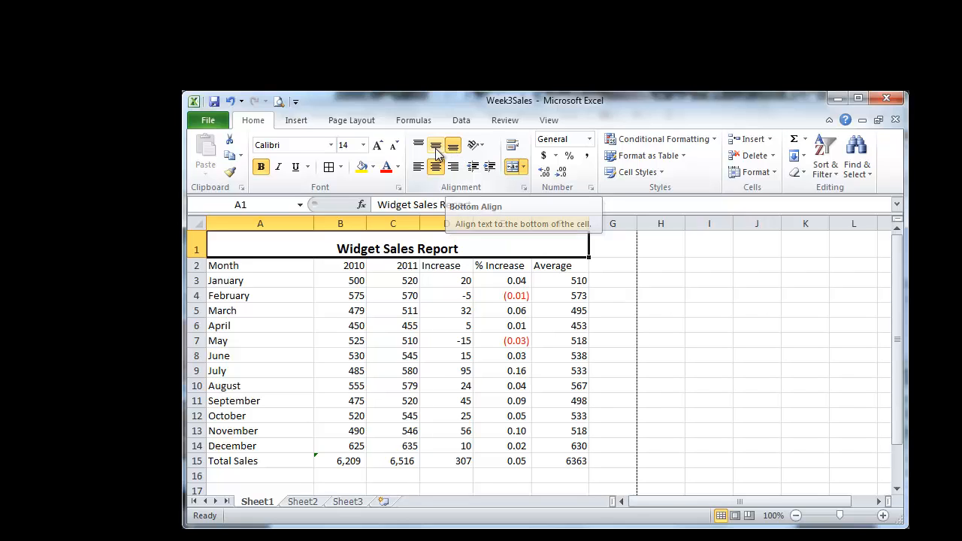
left_click(433, 152)
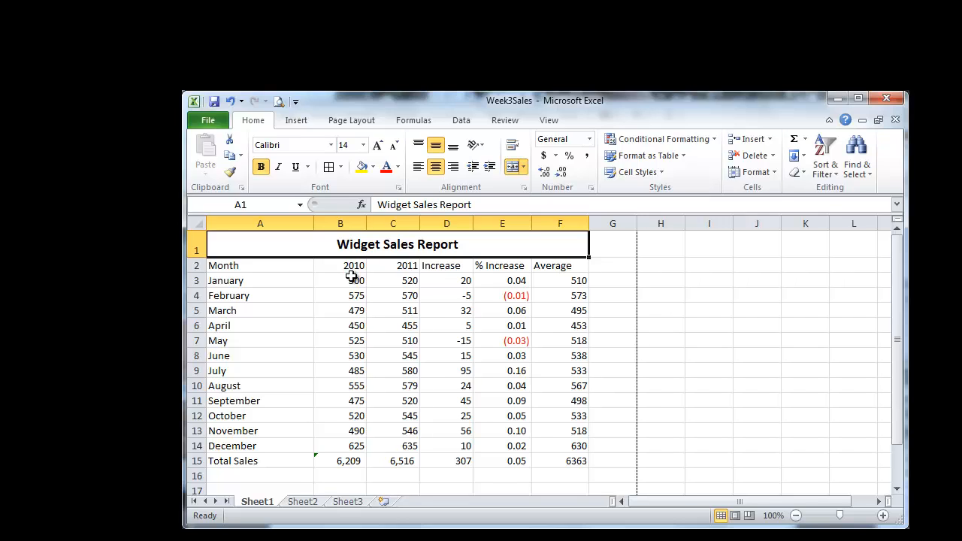
- Try the Angle Counterclockwise, Vertical Text, Rotate Text Down and Angle Clockwise orientations on the 2010 heading in B2
left_click(351, 267)
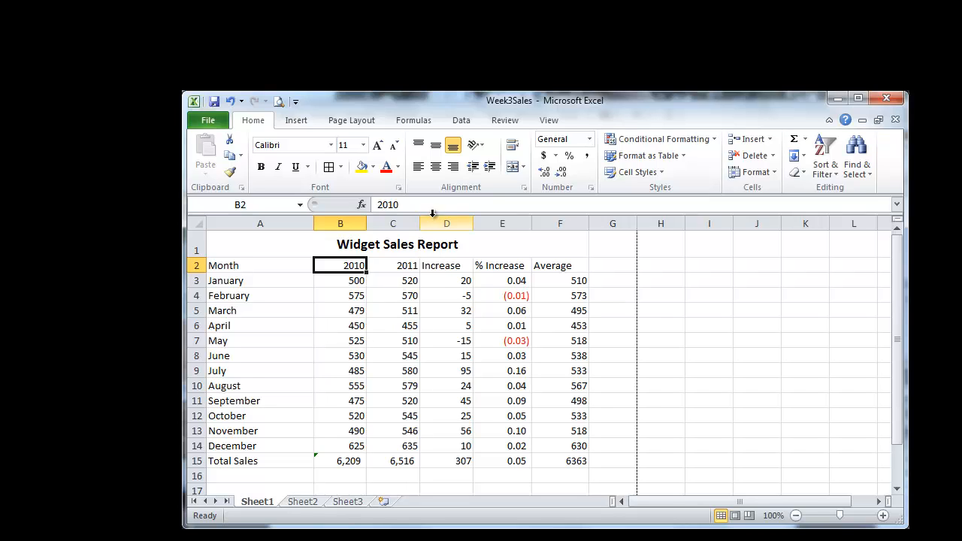
left_click(472, 152)
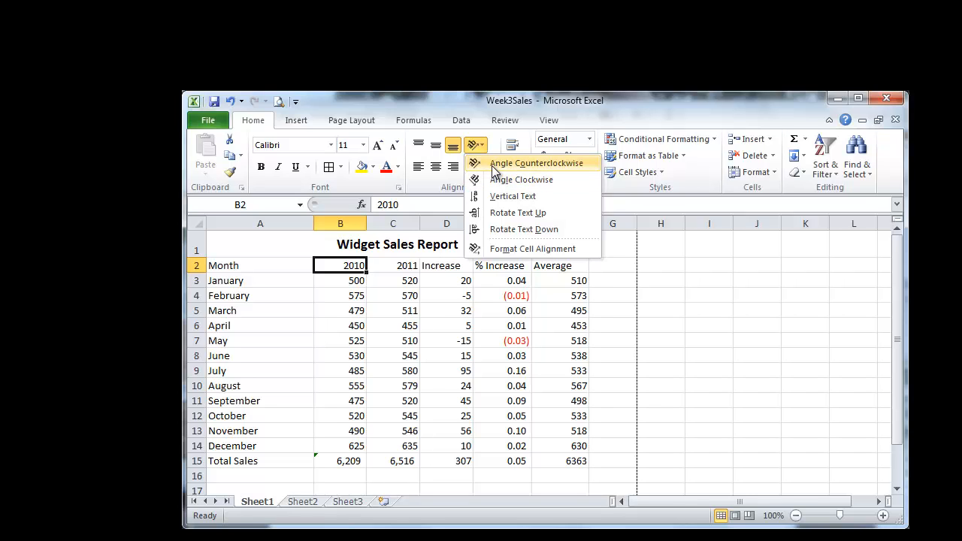
left_click(493, 166)
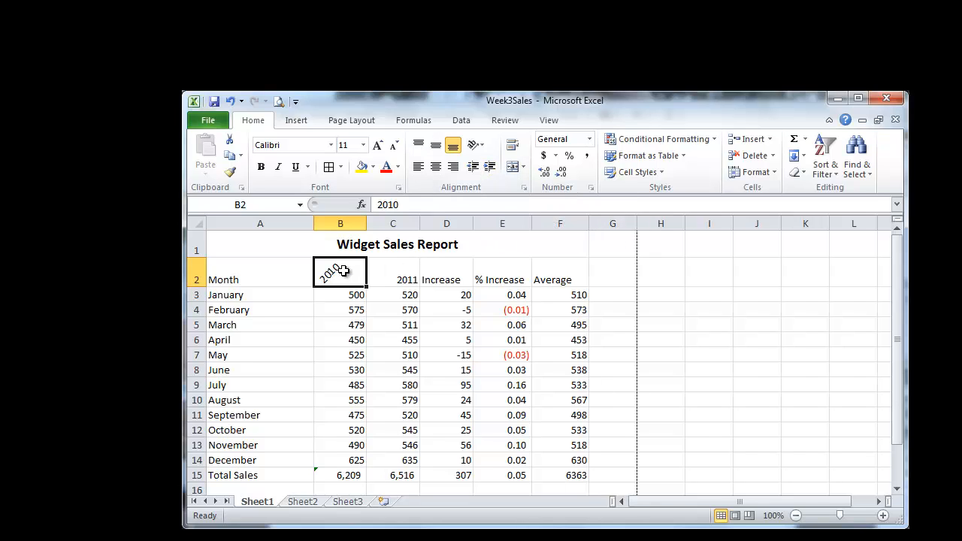
left_click(481, 147)
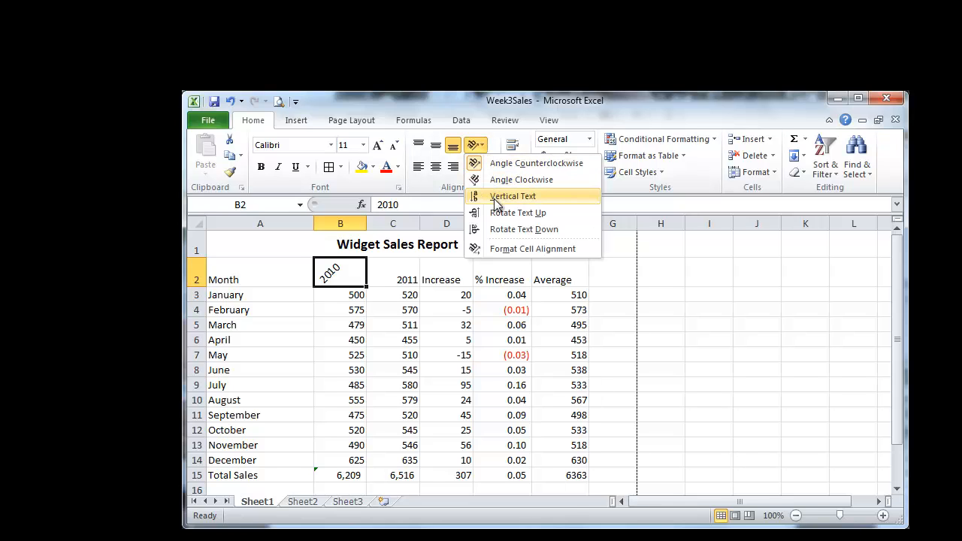
left_click(496, 198)
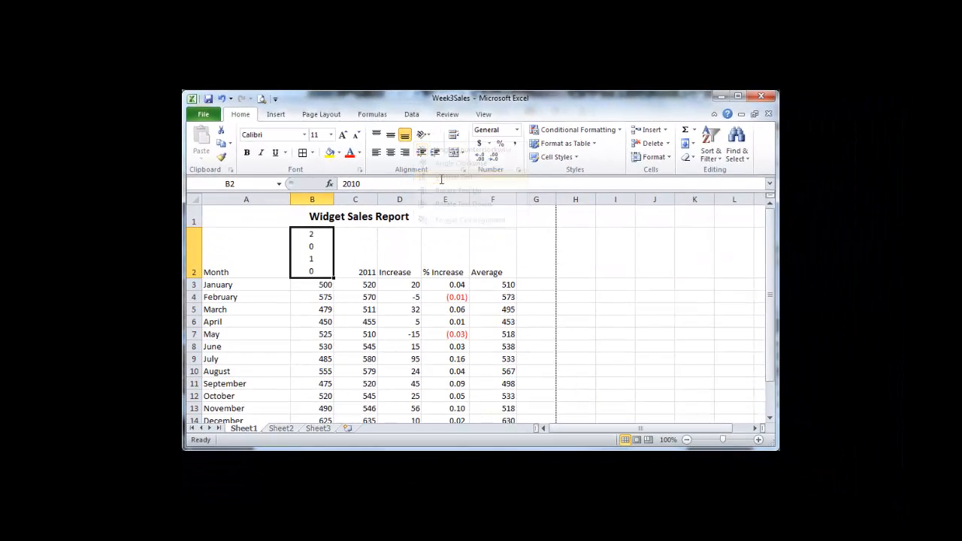
left_click(423, 135)
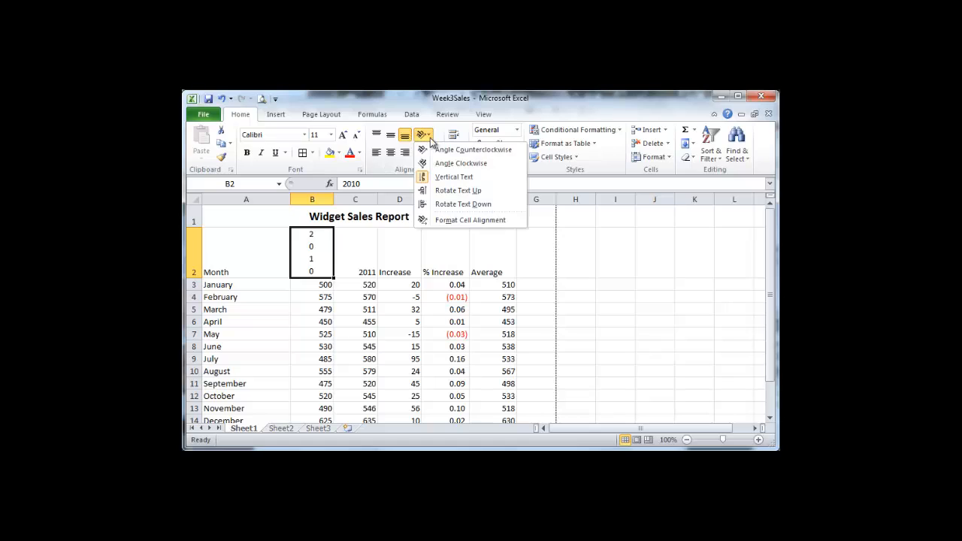
left_click(440, 205)
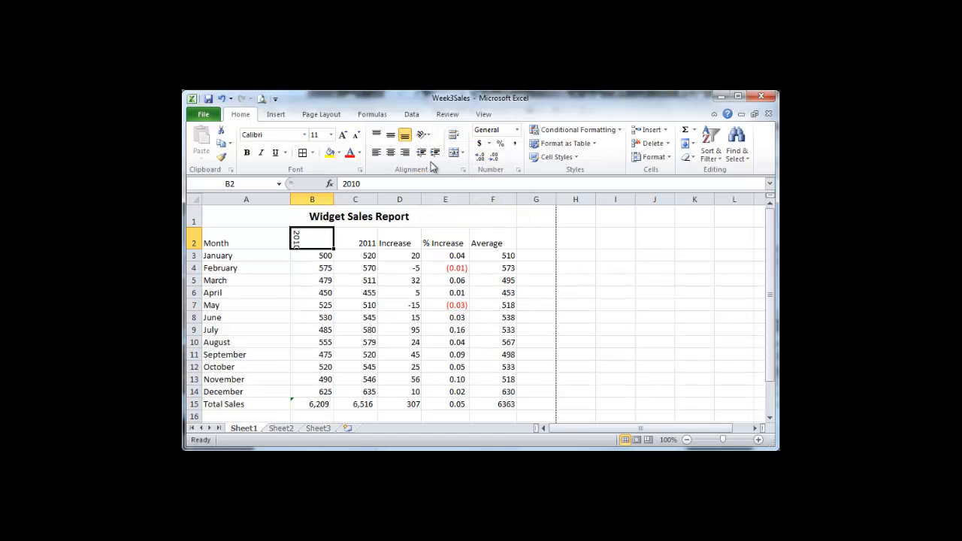
left_click(423, 134)
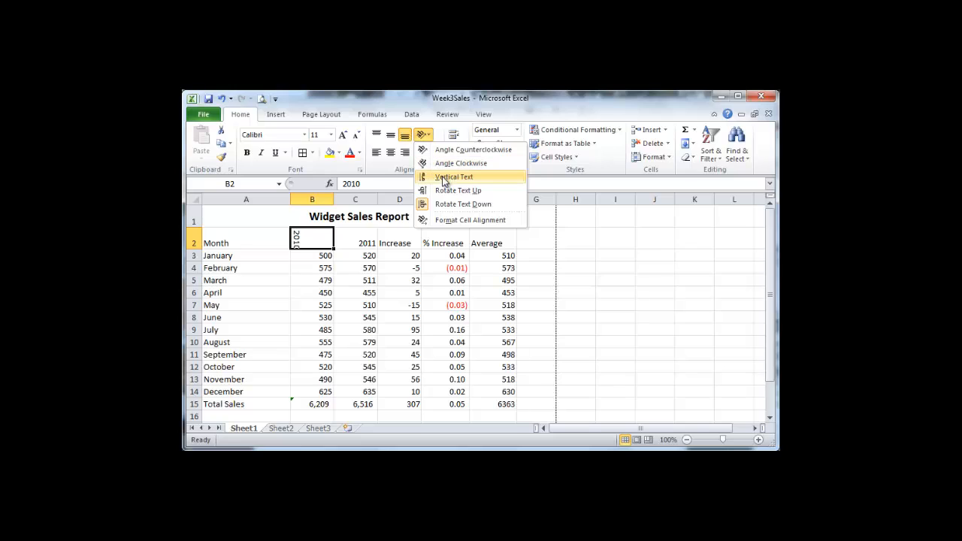
left_click(445, 163)
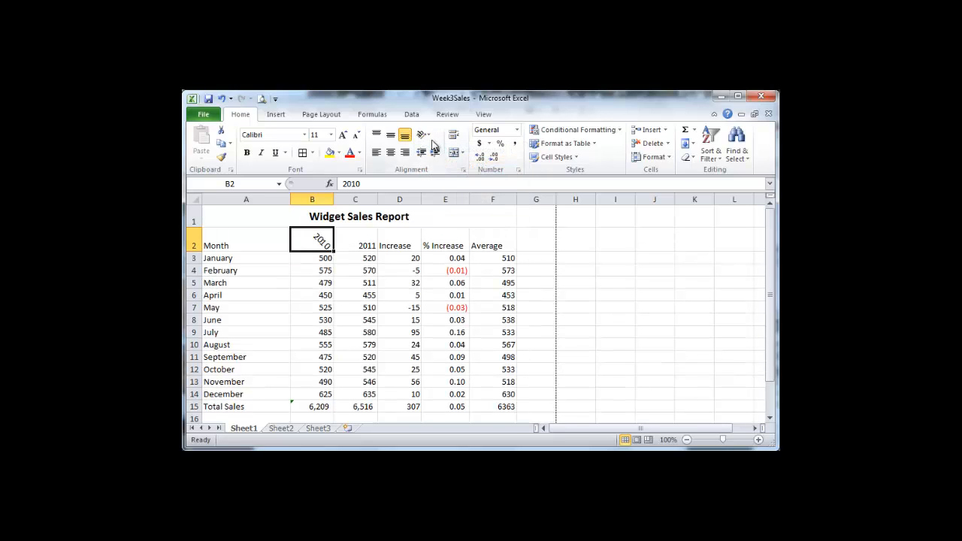
- Set a custom orientation for the 2010 heading in B2 through the cell alignment settings, slanting the text gently upward
left_click(428, 137)
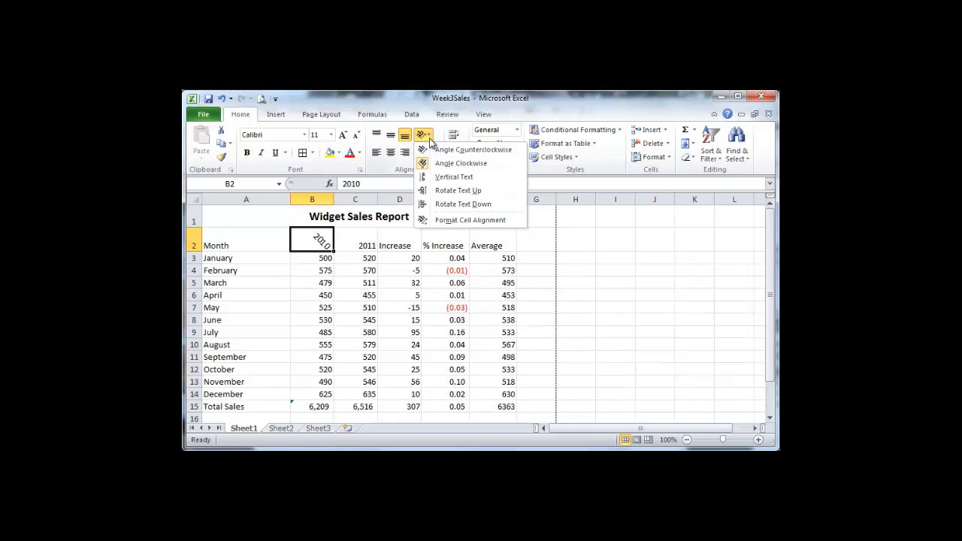
left_click(443, 220)
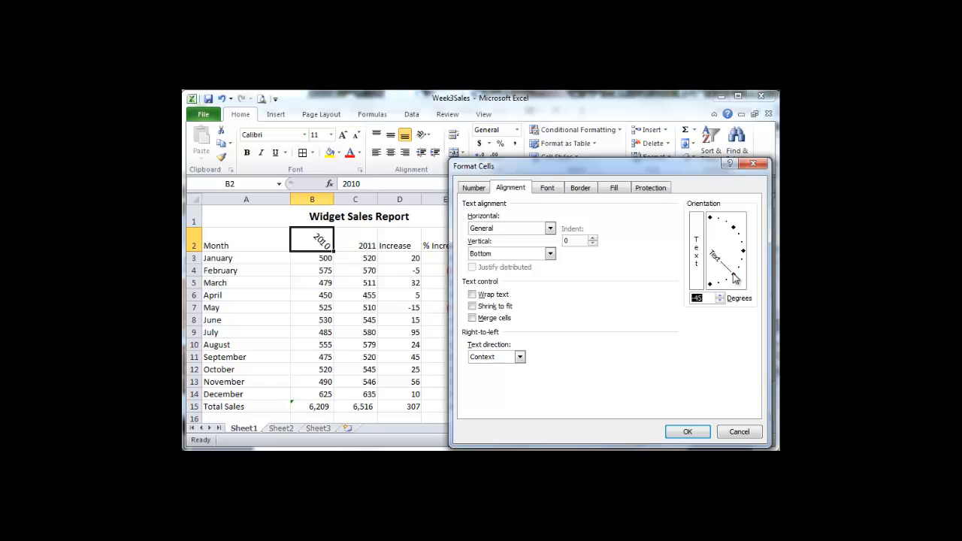
left_click_drag(734, 278, 740, 239)
left_click(687, 432)
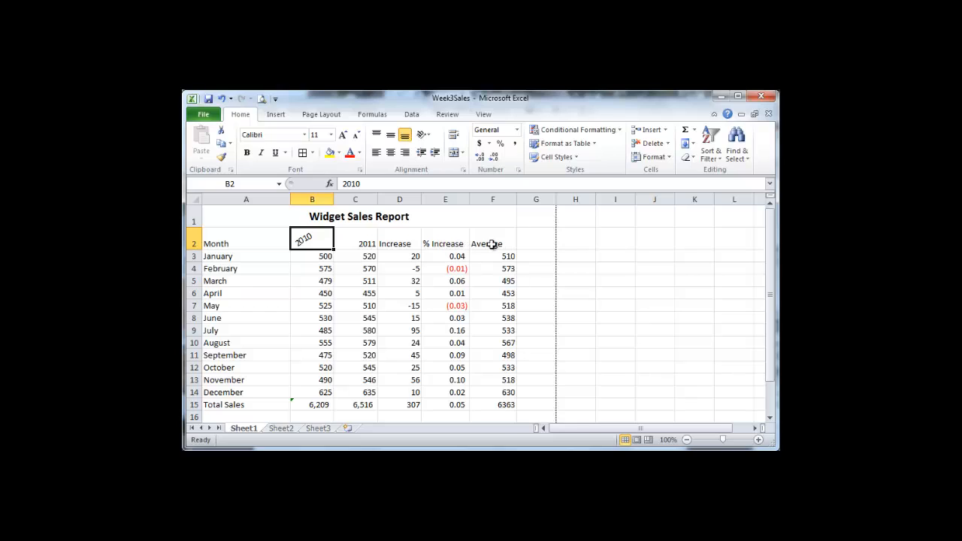
- Copy the slanted format of B2 to the headings in C2:F2 with Format Painter, leaving the cell formulas as they are
left_click(222, 157)
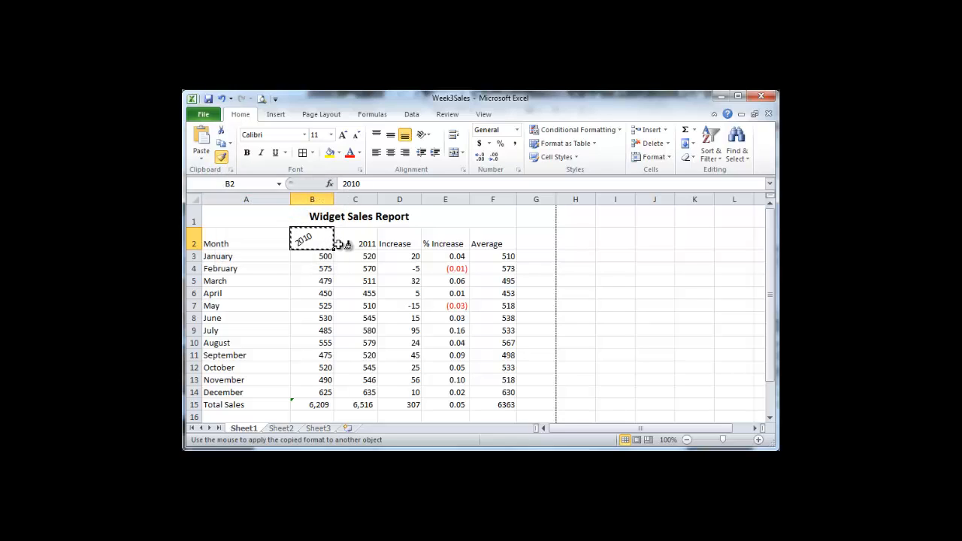
left_click_drag(343, 244, 492, 244)
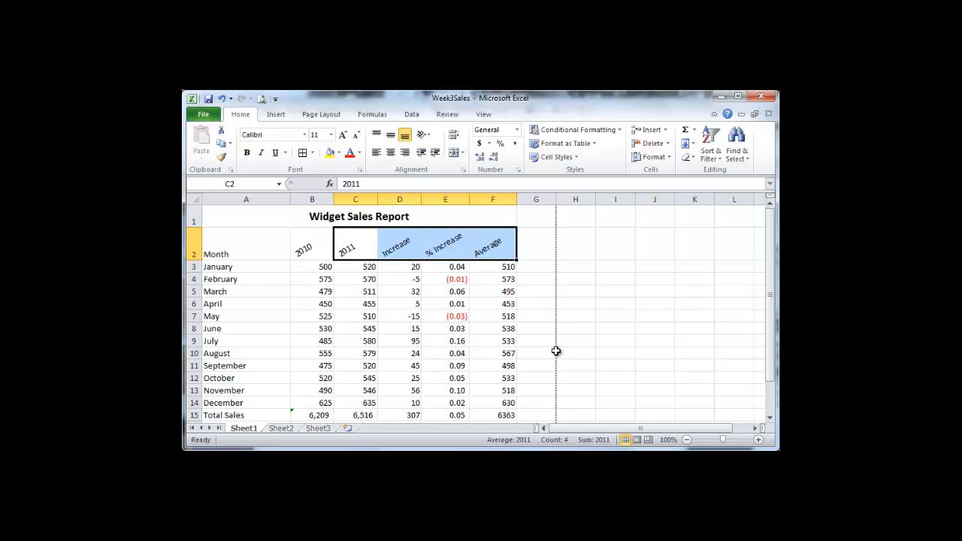
left_click(505, 351)
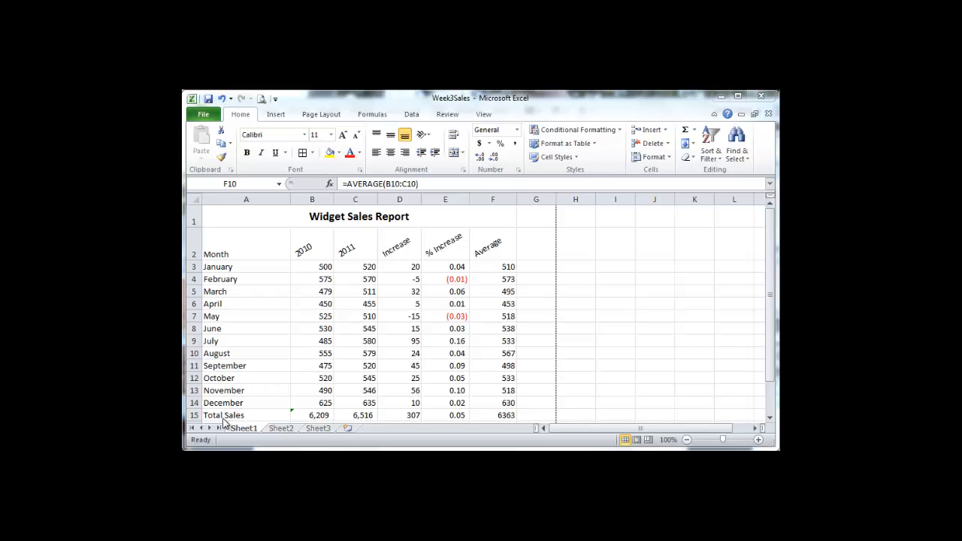
key("F2")
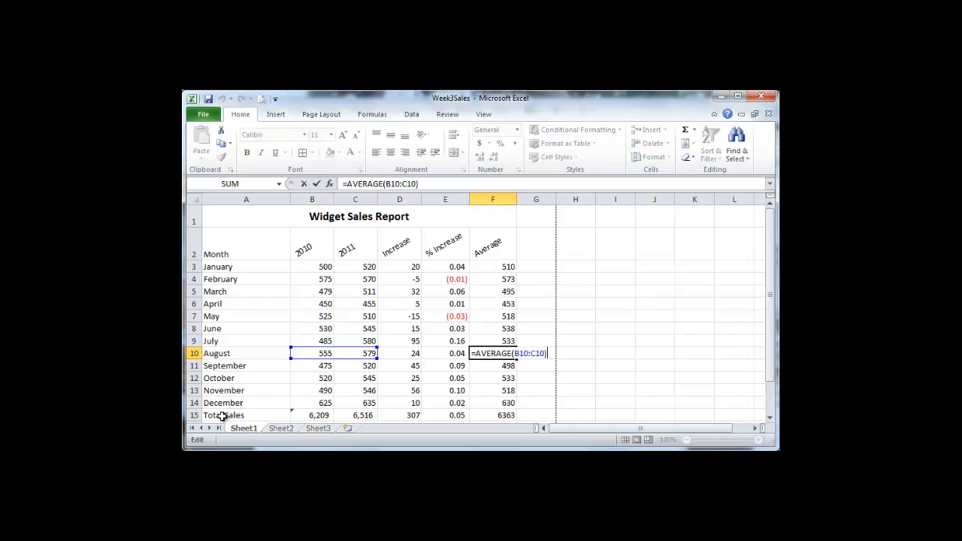
key("Return")
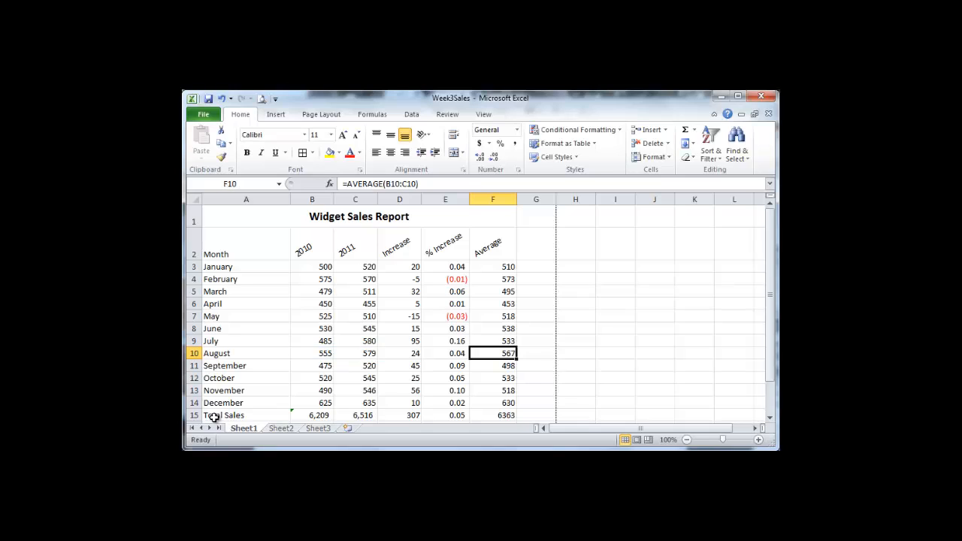
- Increase the indent of the Total Sales label in A15 by two levels
left_click(218, 416)
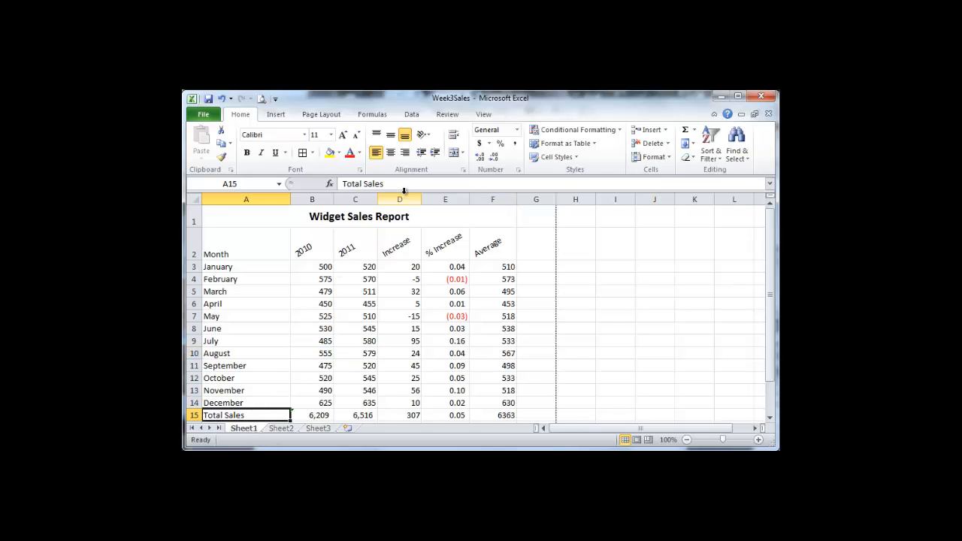
left_click(435, 154)
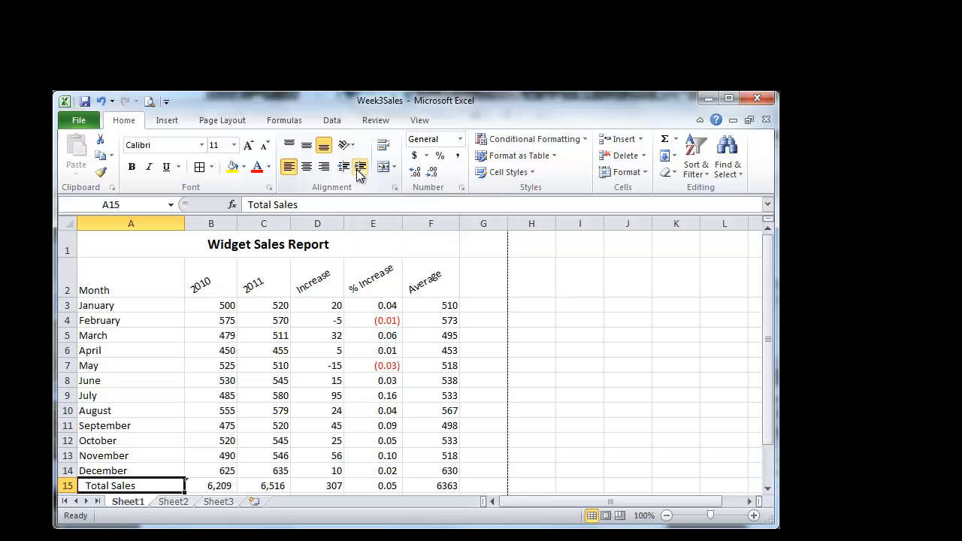
left_click(359, 172)
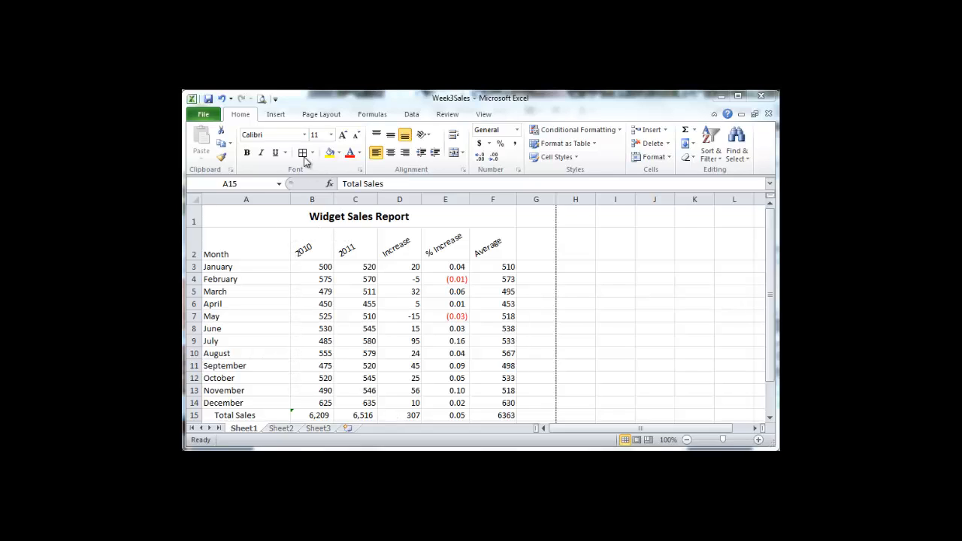
- Check the borderless sheet in print preview, and apply All Borders to the range A1:F15
left_click(261, 100)
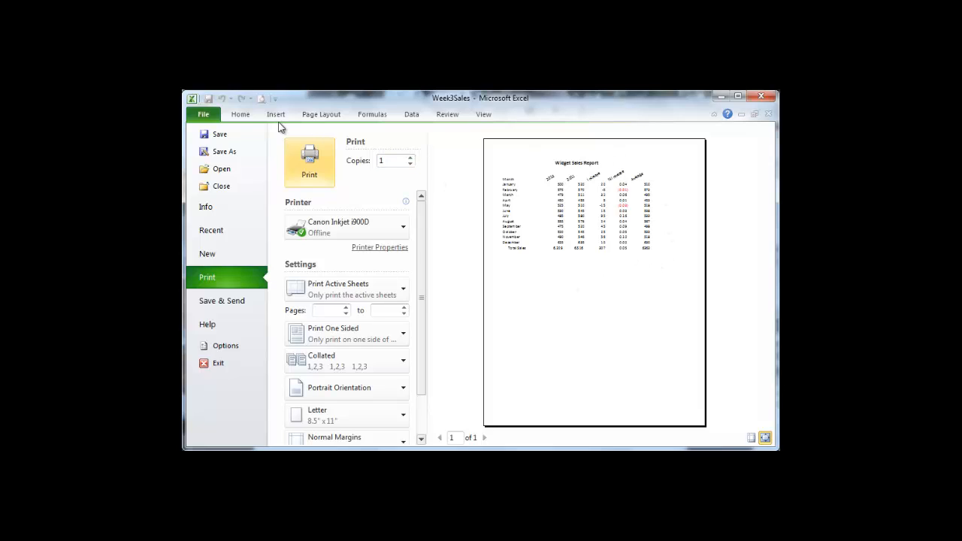
left_click(239, 117)
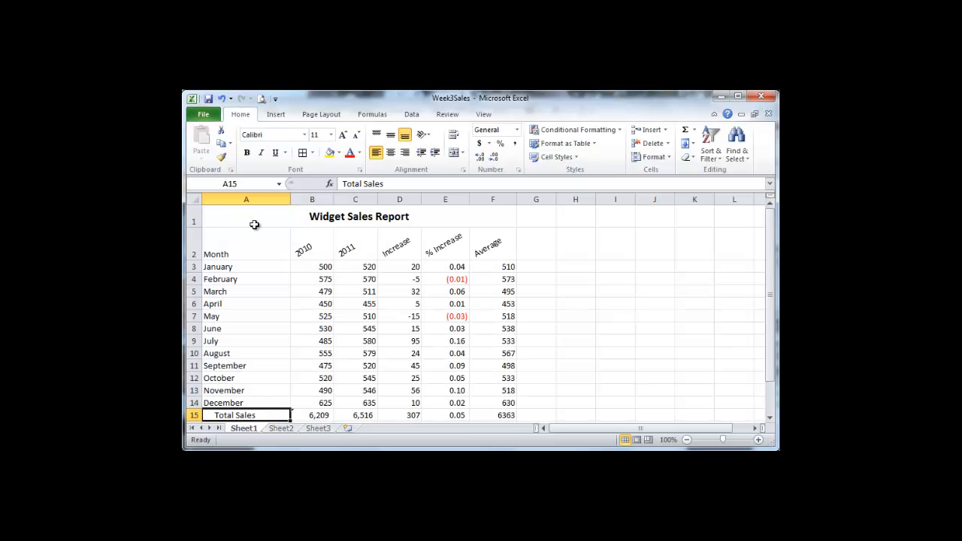
left_click_drag(253, 219, 343, 414)
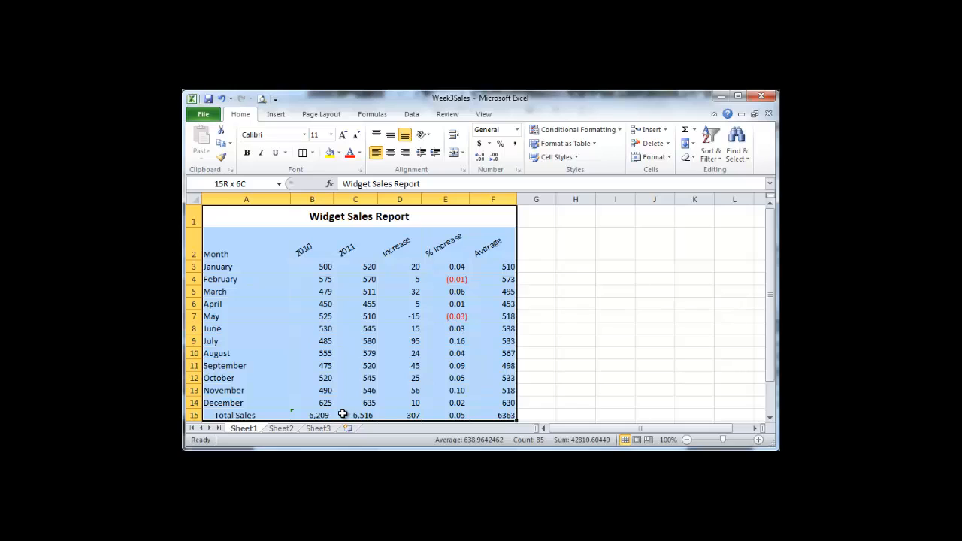
left_click_drag(343, 414, 343, 414)
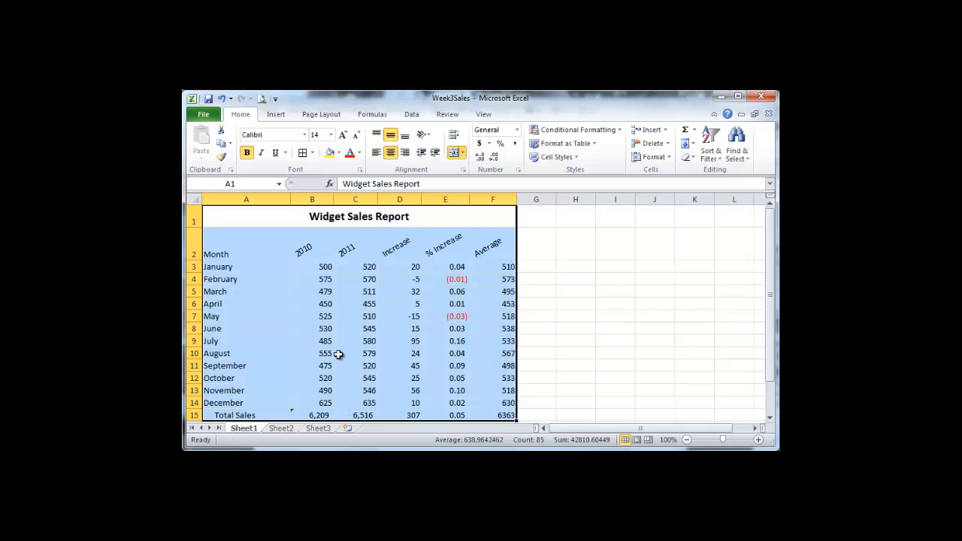
left_click(312, 154)
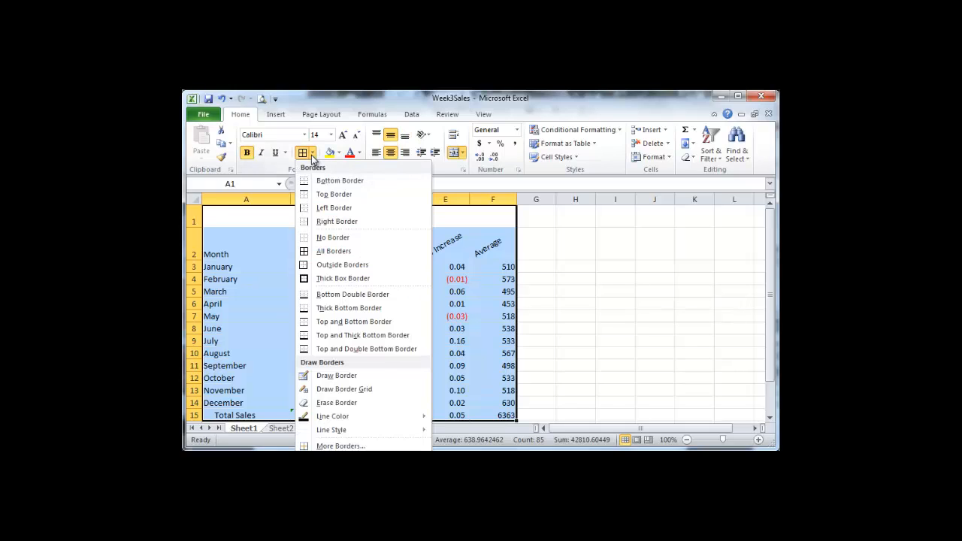
left_click(364, 258)
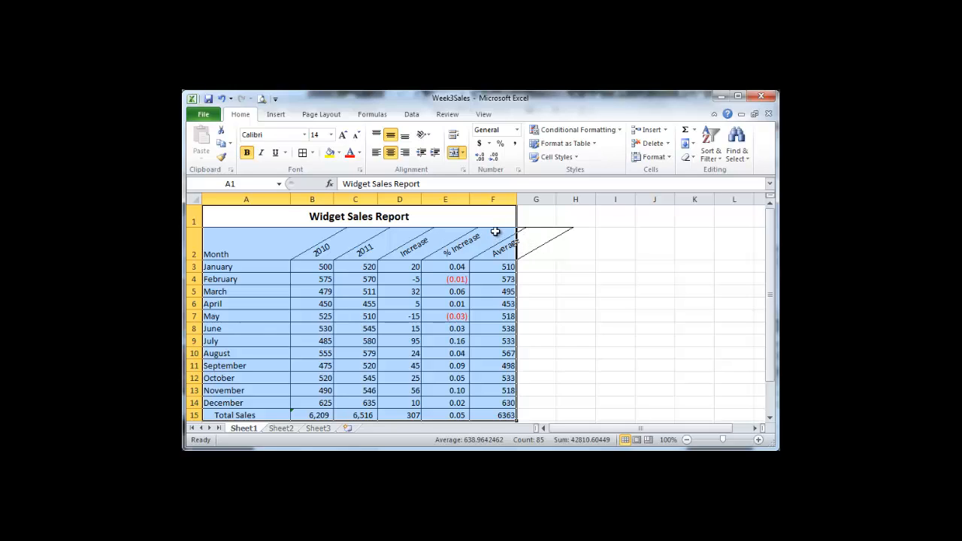
- Widen column F so the slanted Average heading fits, and check the bordered table in print preview
left_click_drag(517, 201, 534, 202)
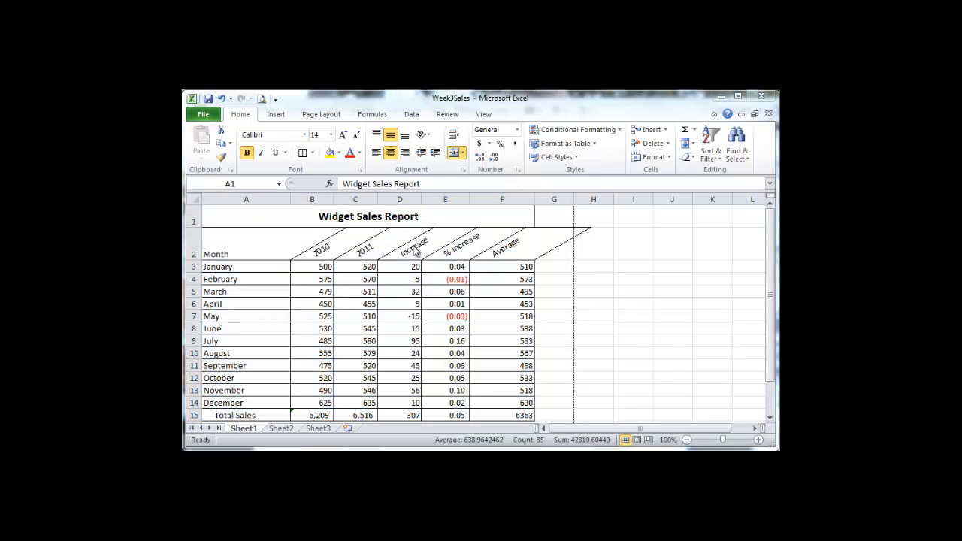
left_click(263, 100)
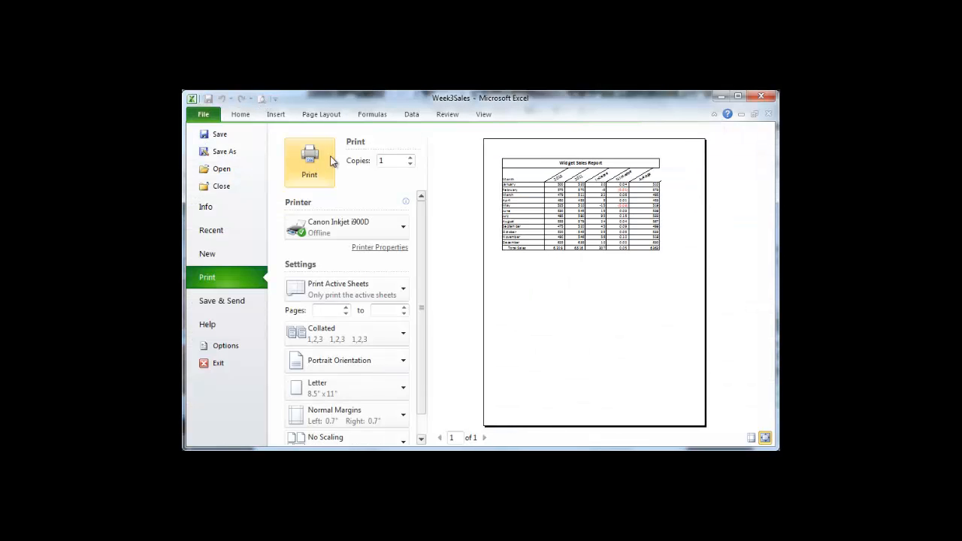
left_click(241, 117)
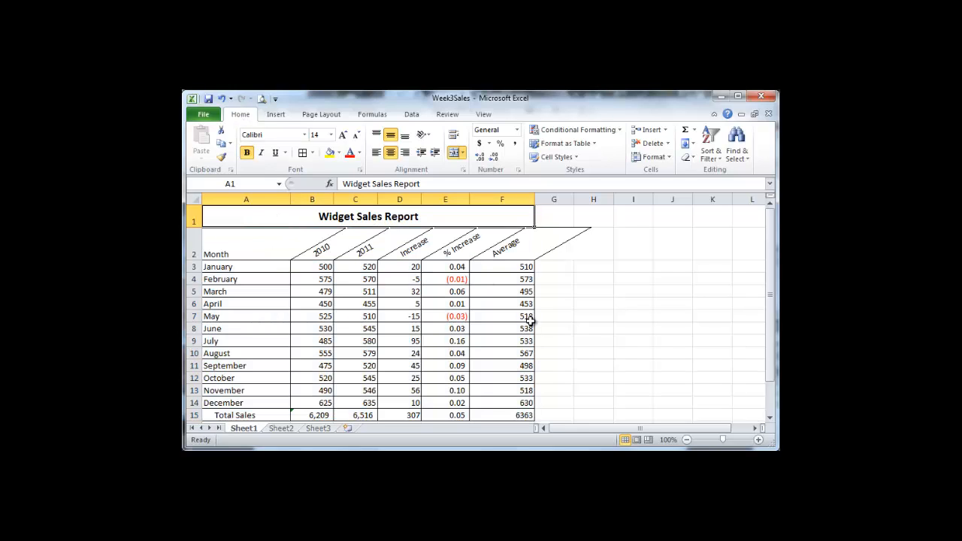
- Apply a Thick Box Border around the merged Widget Sales Report title in row 1
left_click(313, 153)
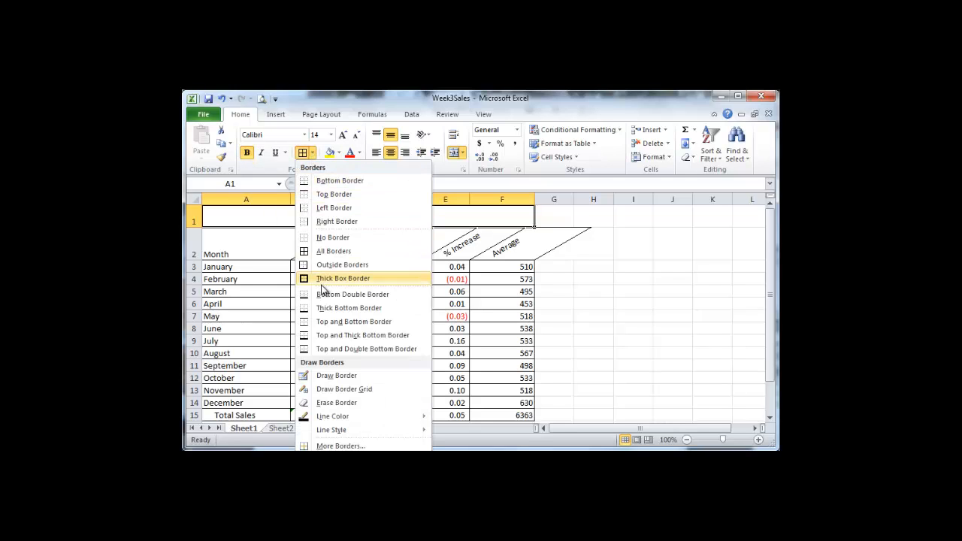
left_click(264, 219)
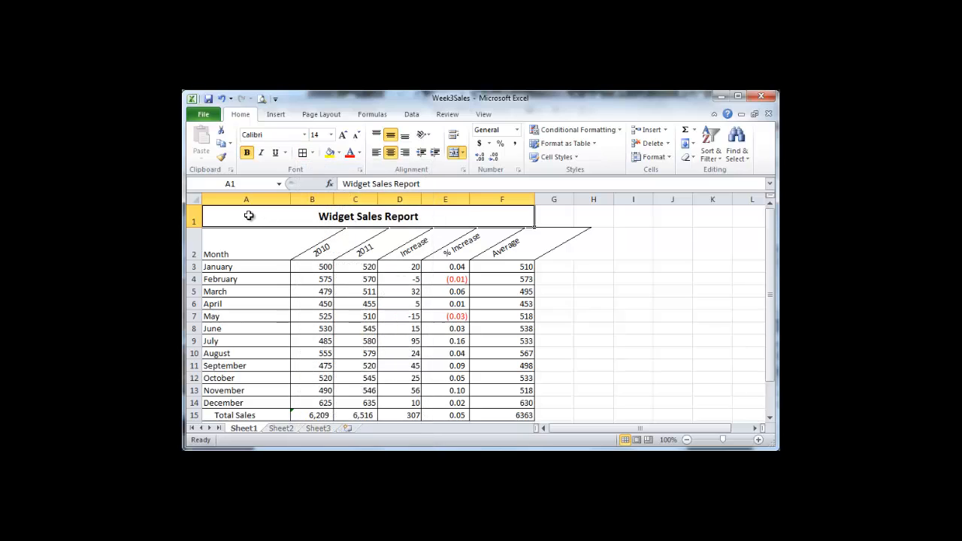
left_click(313, 154)
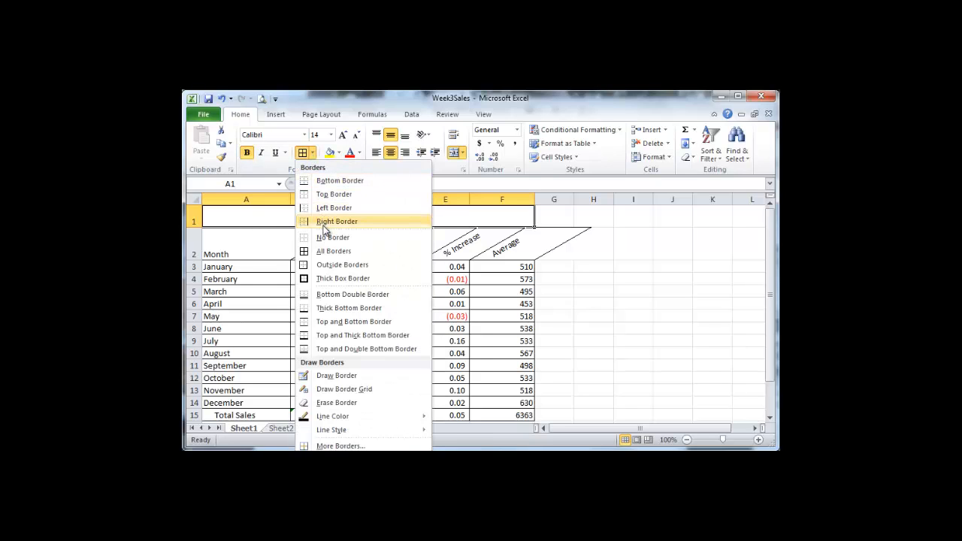
left_click(325, 280)
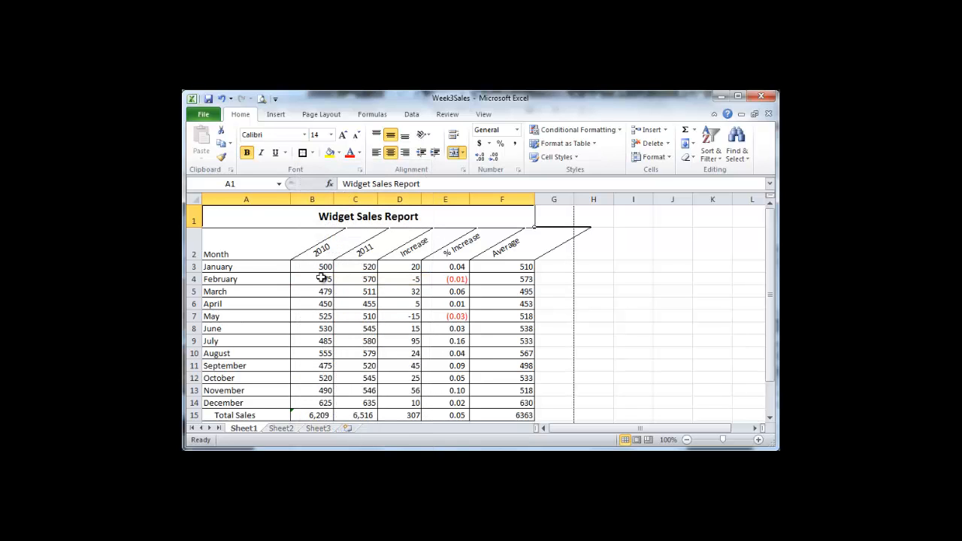
left_click(258, 242)
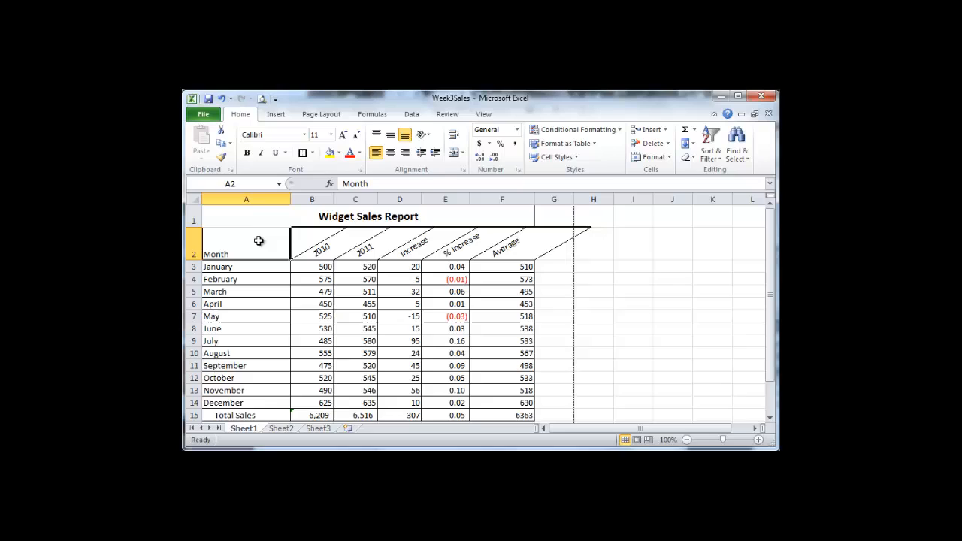
left_click(304, 263)
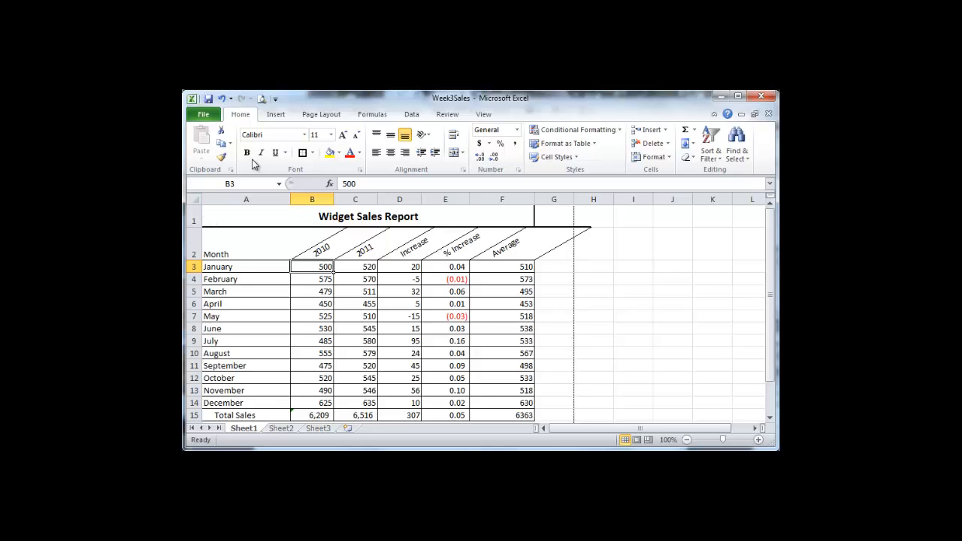
- Examine the title's thick border and the table's gridlines across the full width in a zoomed-in print preview
left_click(262, 101)
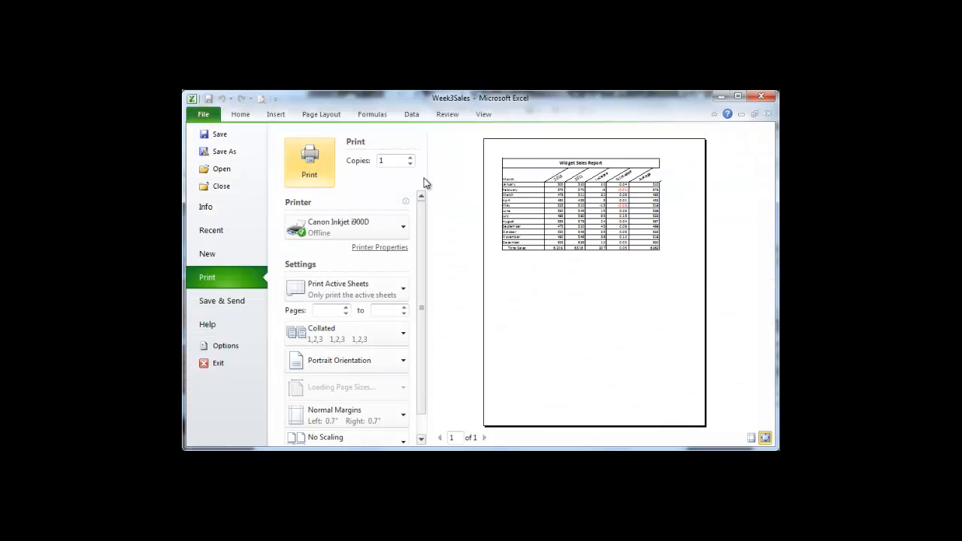
left_click(766, 442)
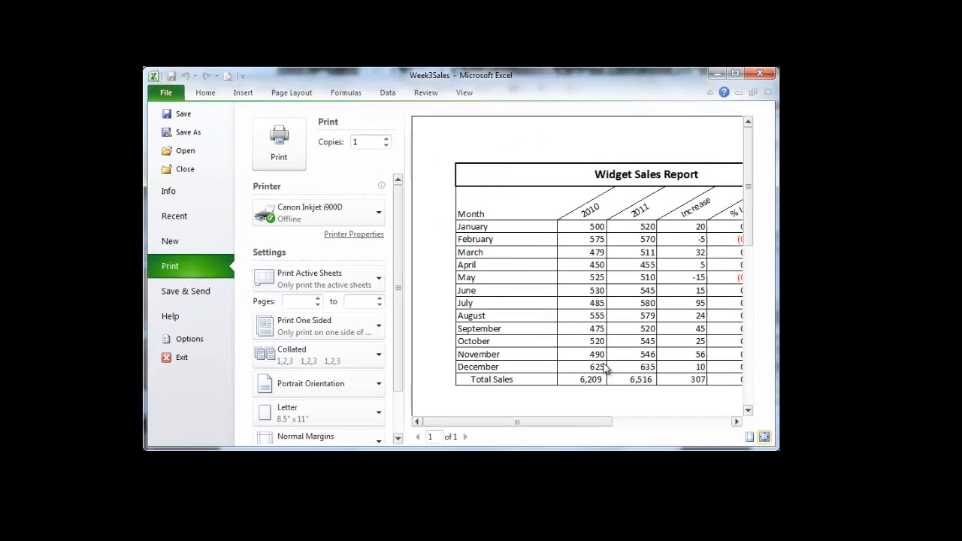
left_click_drag(590, 422, 646, 420)
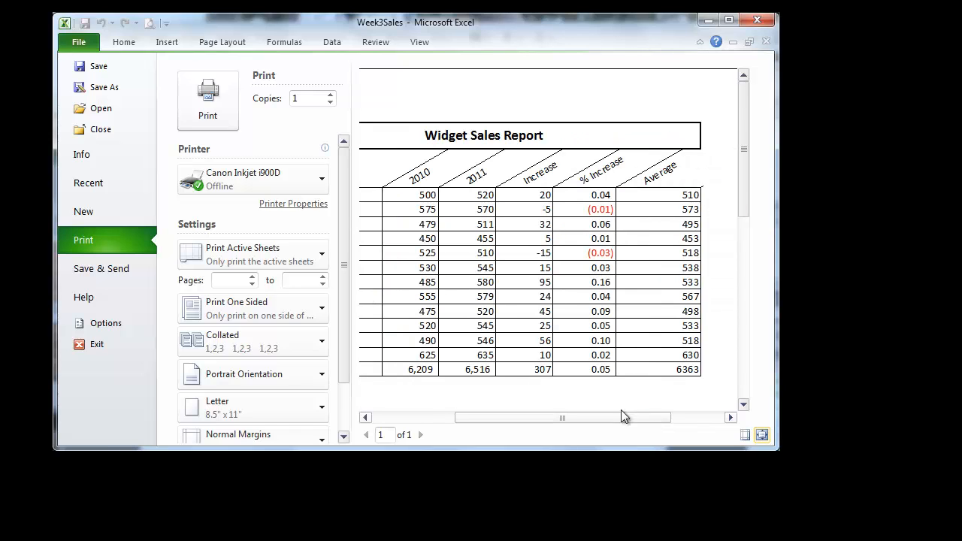
left_click(129, 45)
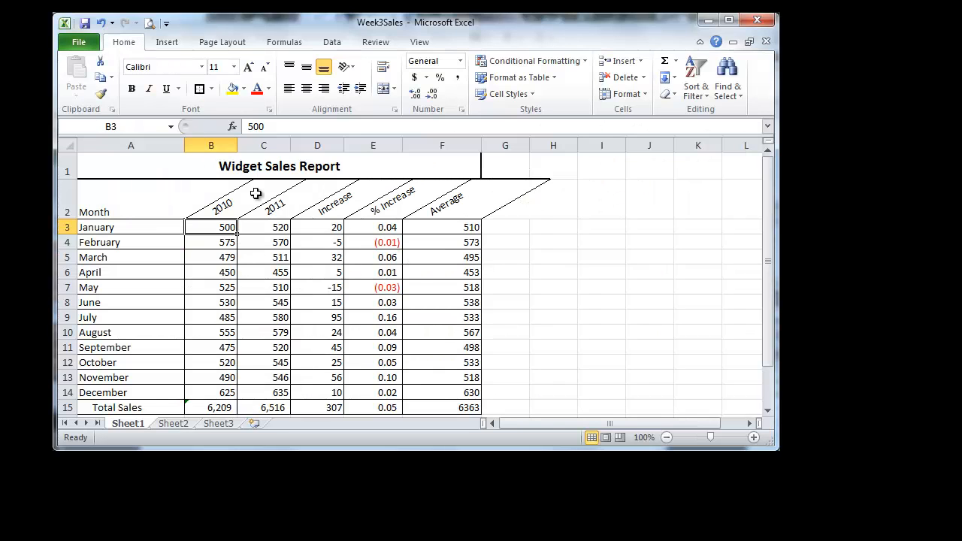